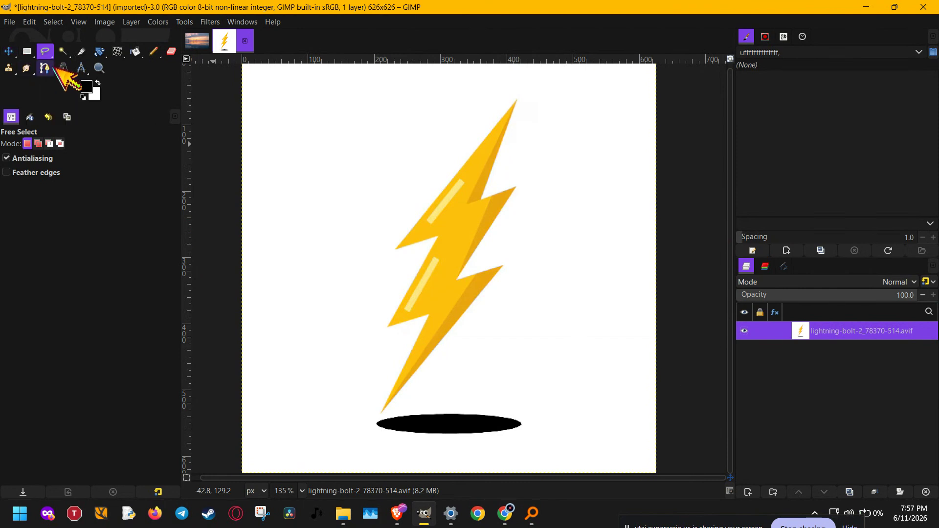
Step: Activate the Bucket Fill tool
left_click(135, 52)
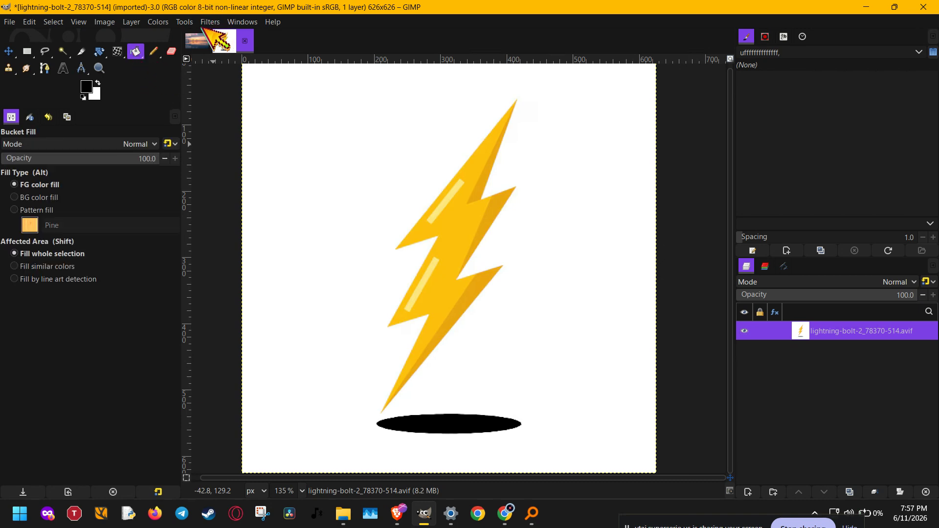
left_click(186, 22)
mouse_move(215, 50)
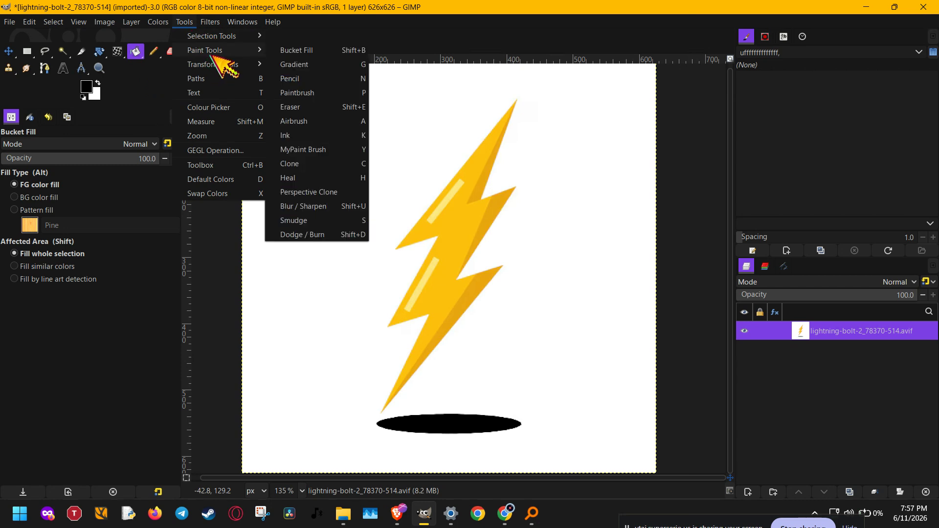
left_click(328, 51)
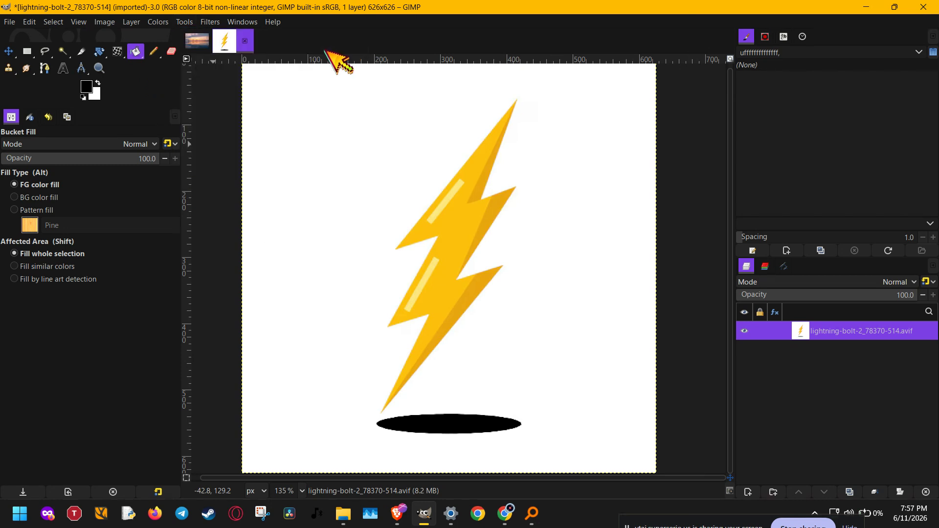
Step: Fill the whole lightning-bolt image with the black foreground colour, and undo that fill
left_click(356, 167)
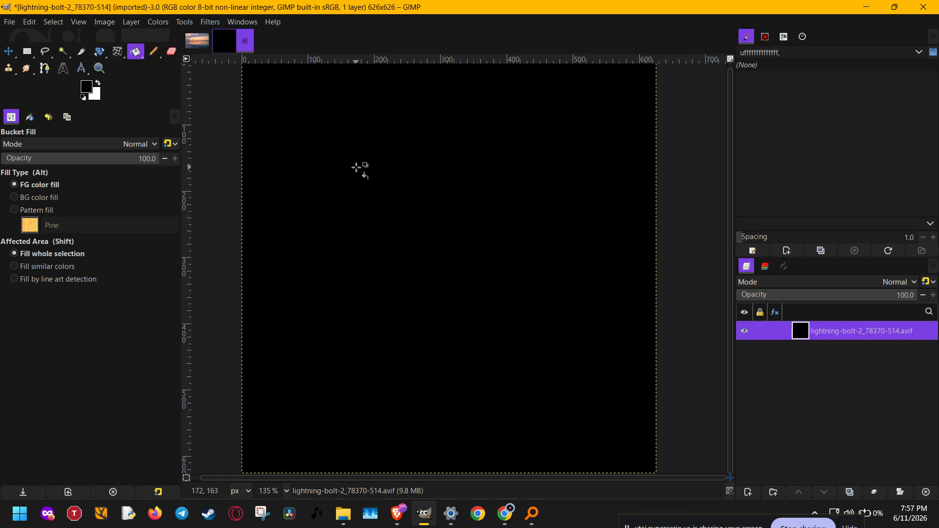
left_click(30, 23)
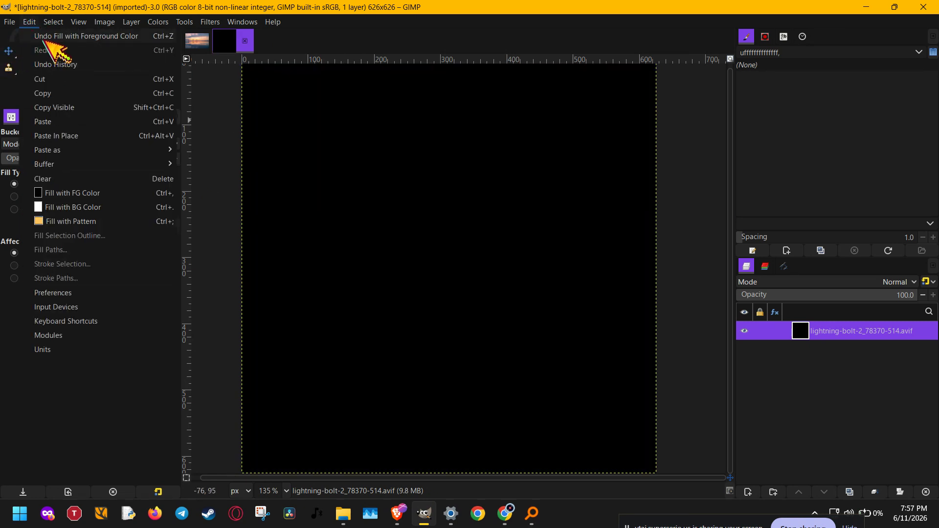
left_click(140, 35)
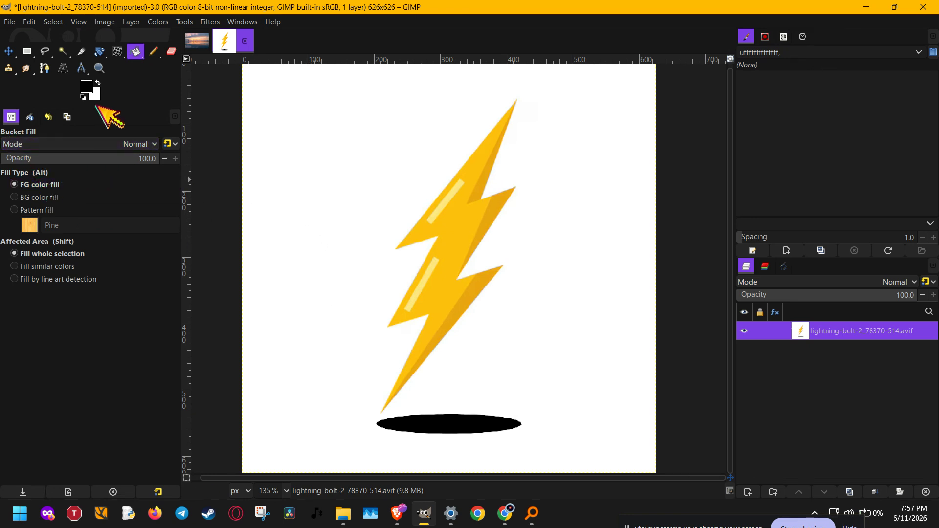
Step: Set the foreground colour to the red swatch f11010
left_click(87, 86)
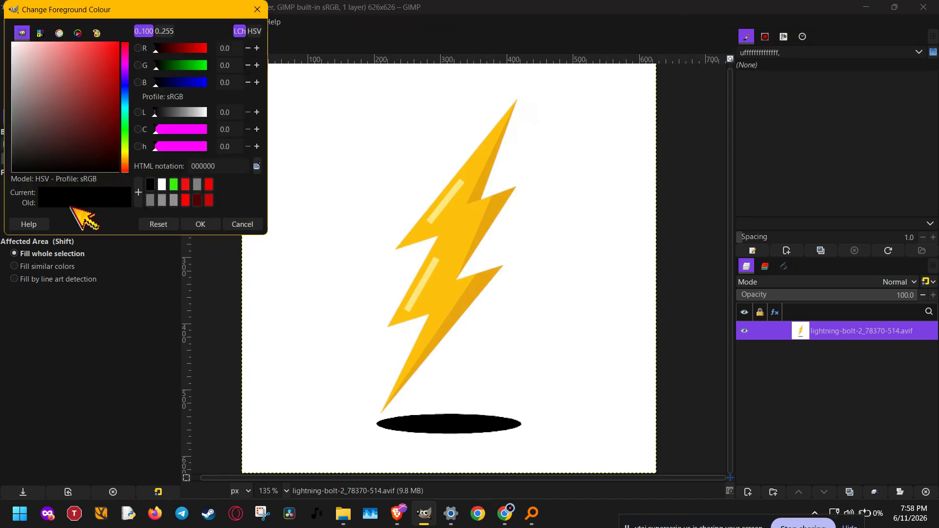
left_click(187, 184)
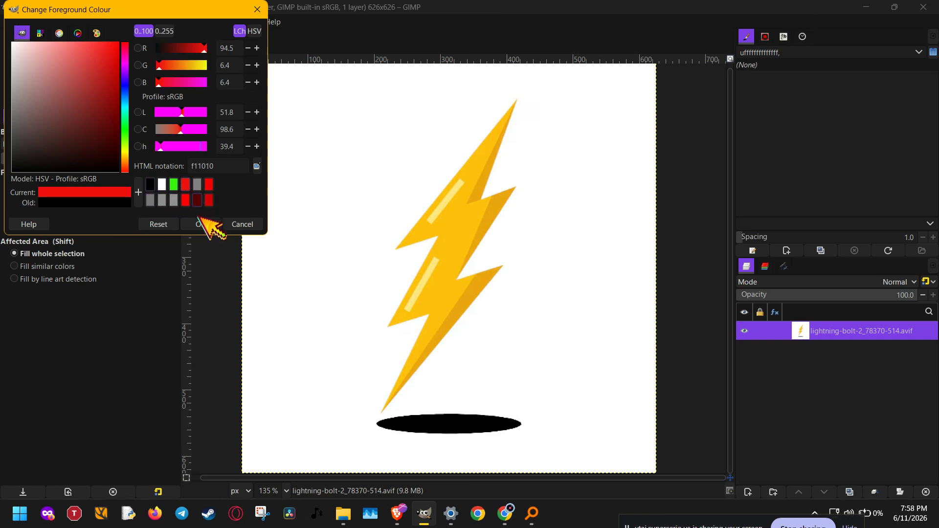
left_click(200, 223)
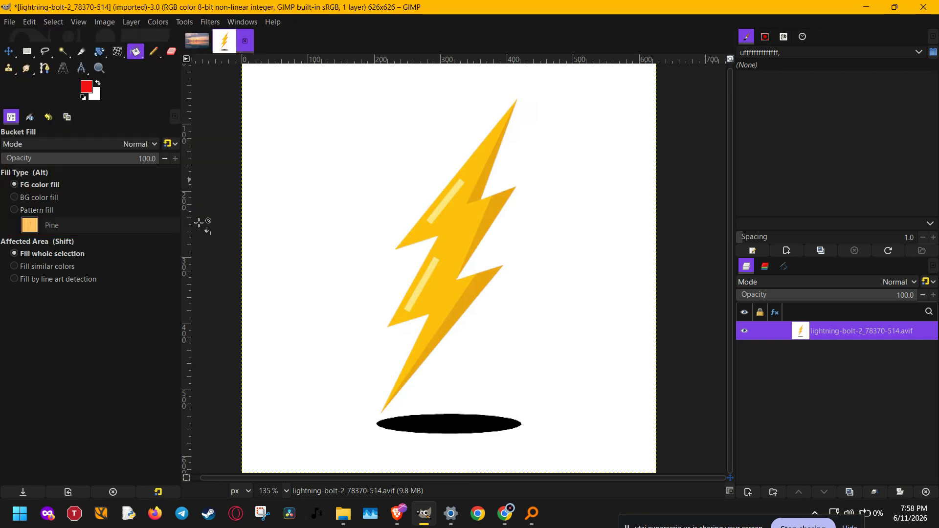
Step: Set the fill type to BG color fill and change the background colour to light blue 00c6ff
left_click(58, 197)
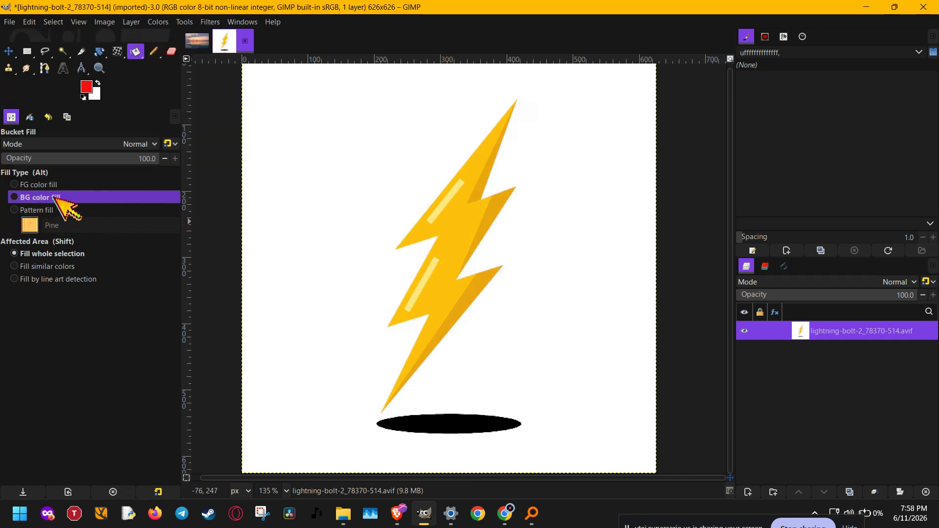
left_click(96, 94)
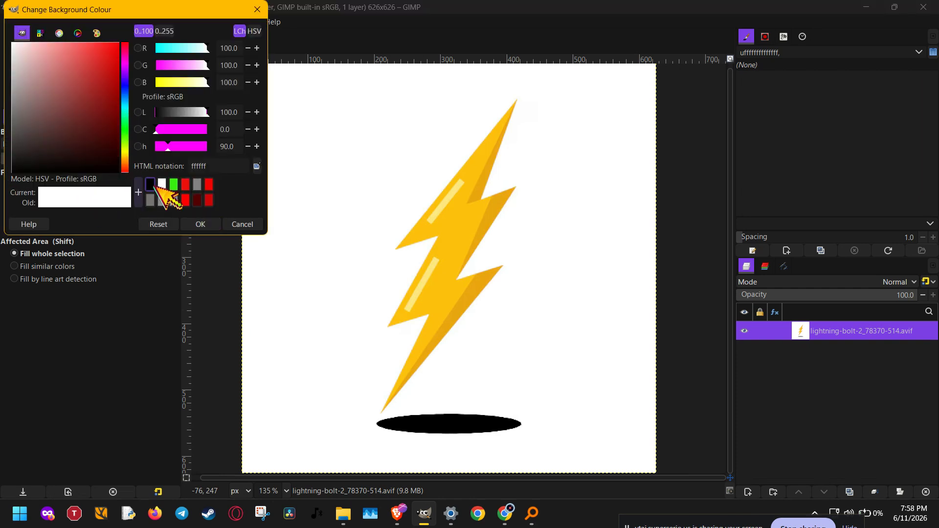
left_click(124, 80)
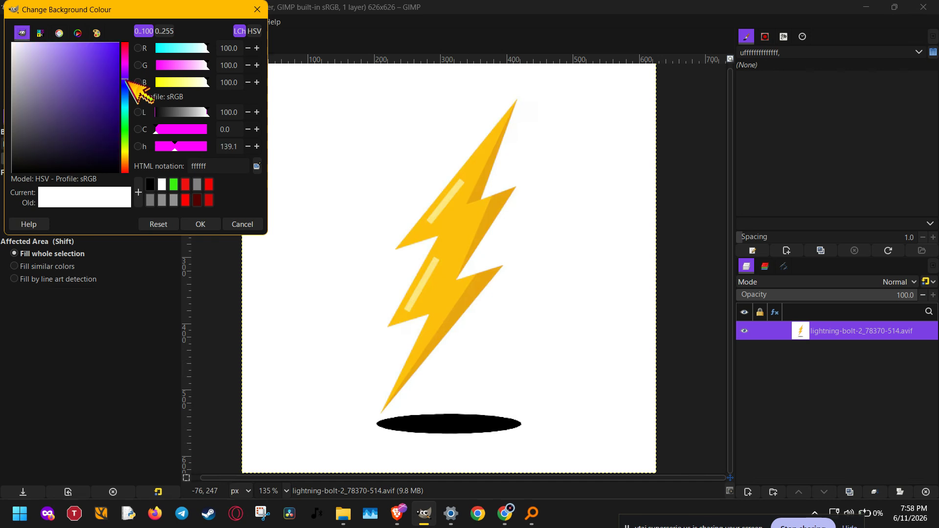
left_click(129, 100)
left_click(118, 43)
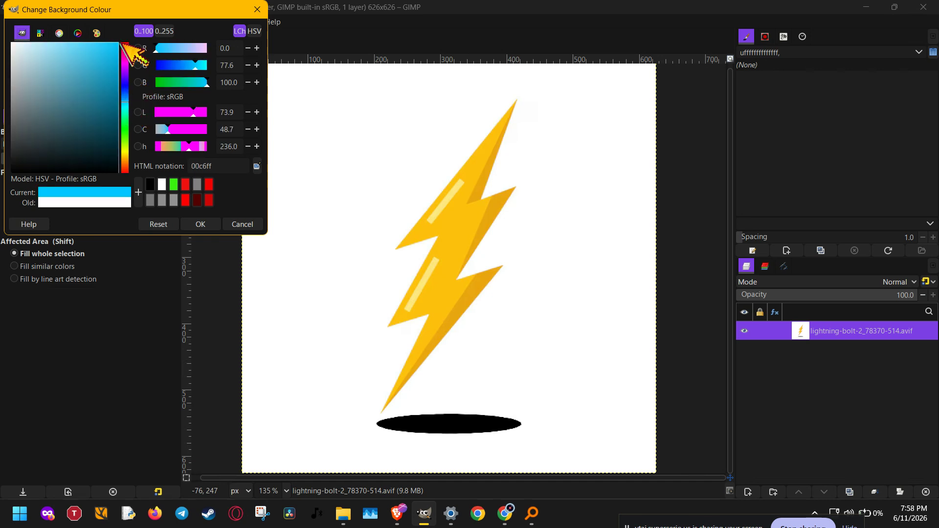
left_click(200, 224)
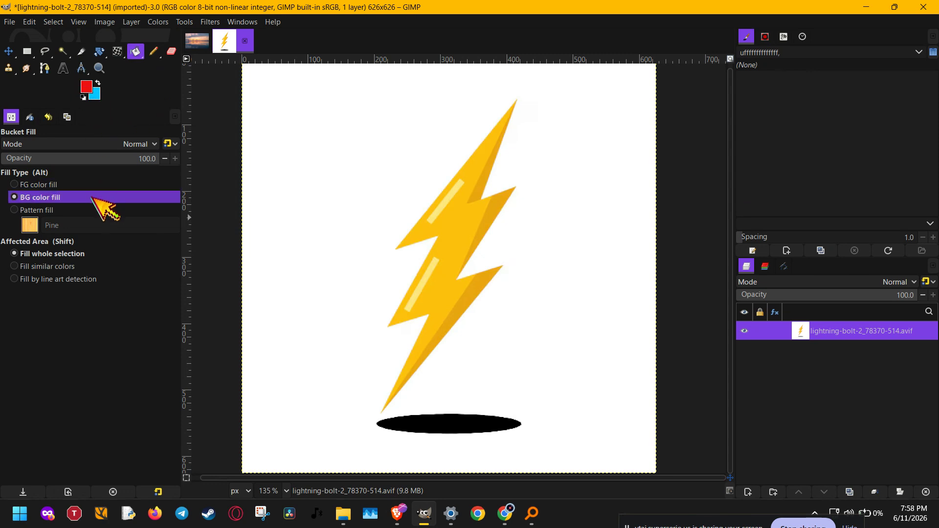
Step: Browse the available patterns for Pattern fill, and set the fill type to FG color fill
left_click(78, 210)
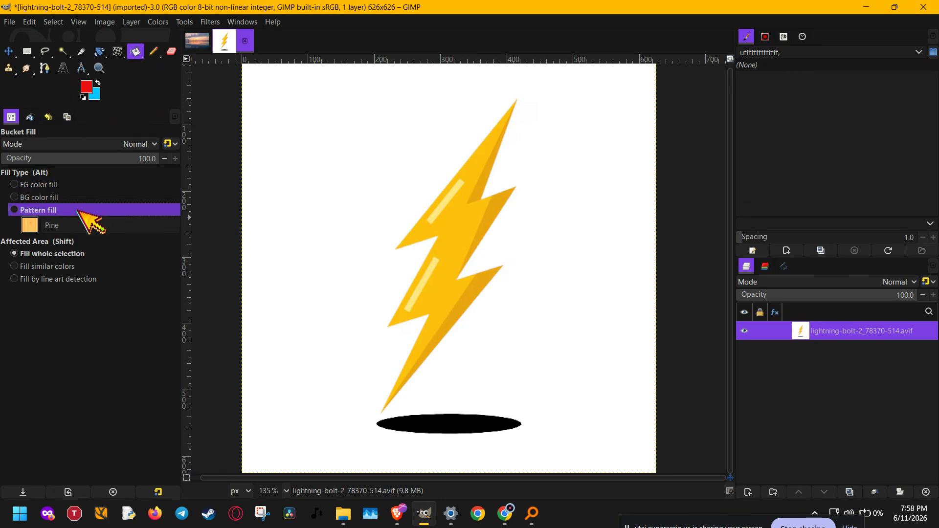
left_click(30, 225)
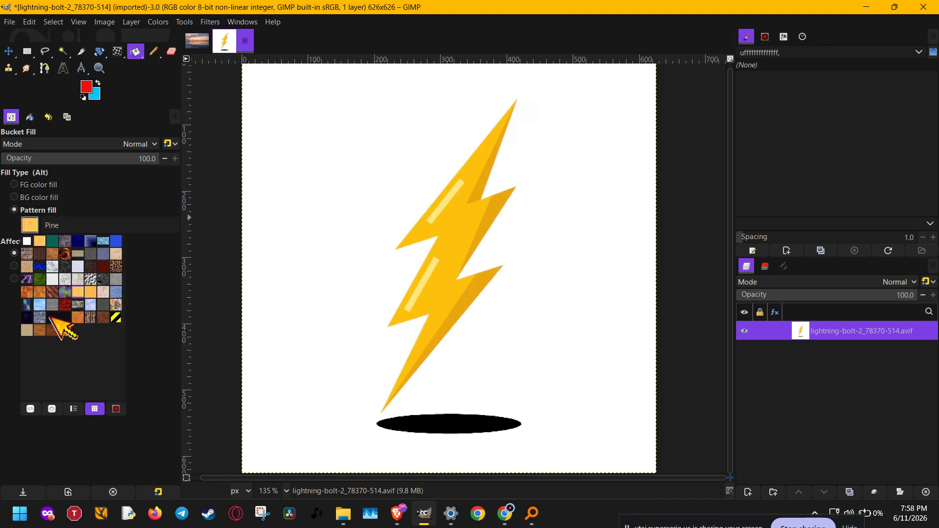
left_click(155, 337)
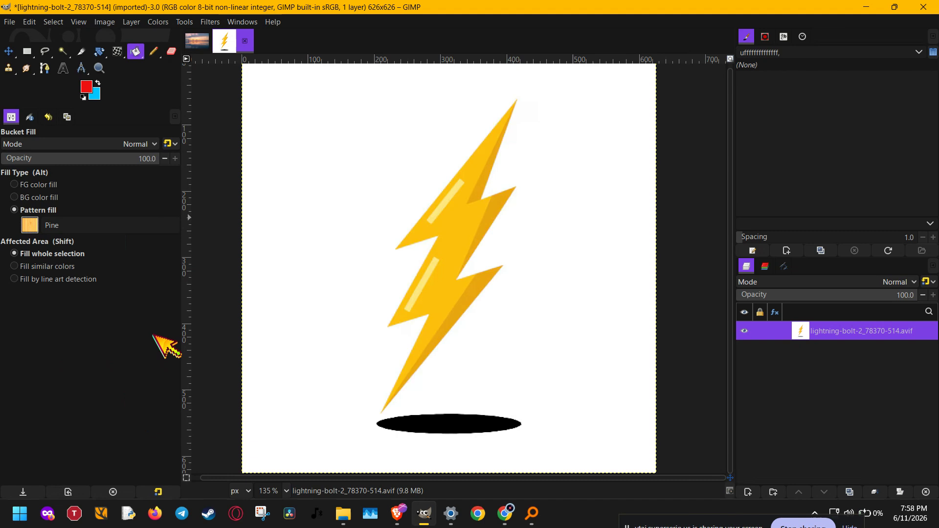
left_click(59, 185)
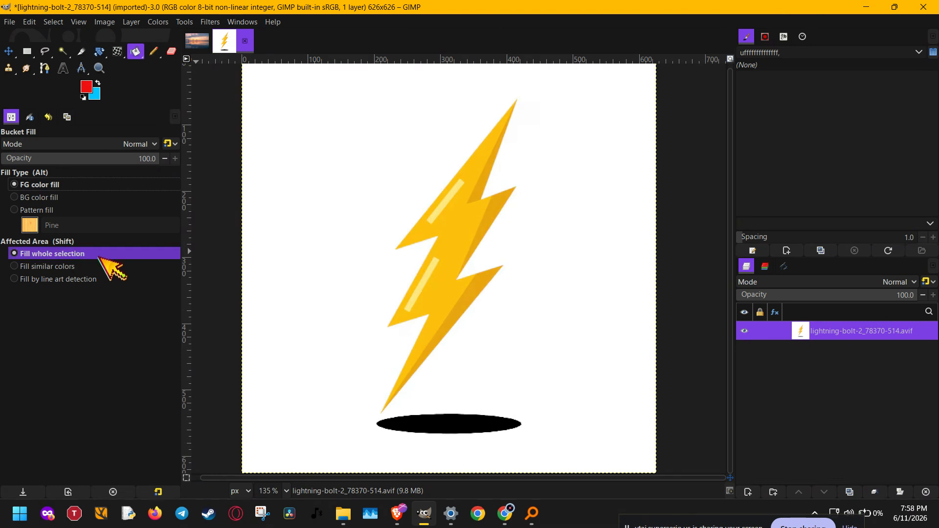
Step: Select a tall rounded rectangle in the white area left of the bolt and fill the whole selection with red
key("r")
left_click_drag(287, 174, 383, 318)
key("shift+b")
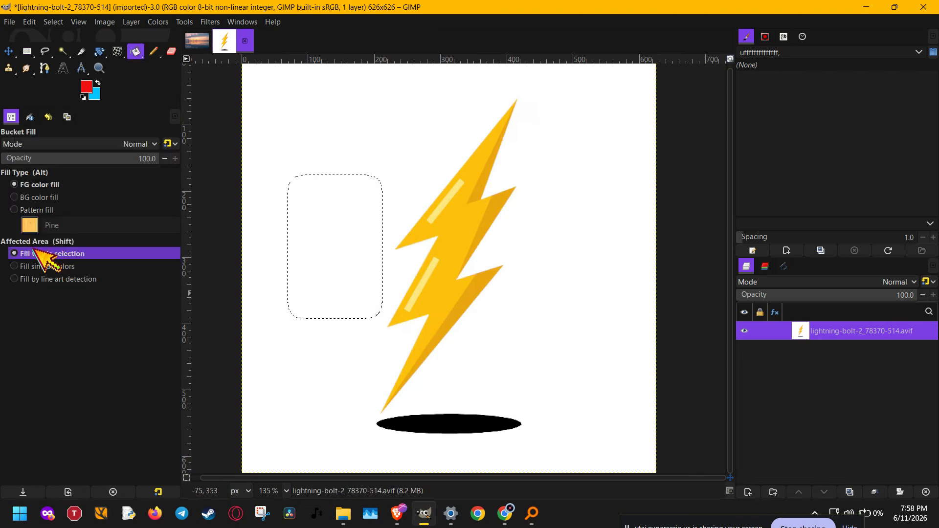
left_click(74, 266)
left_click(97, 279)
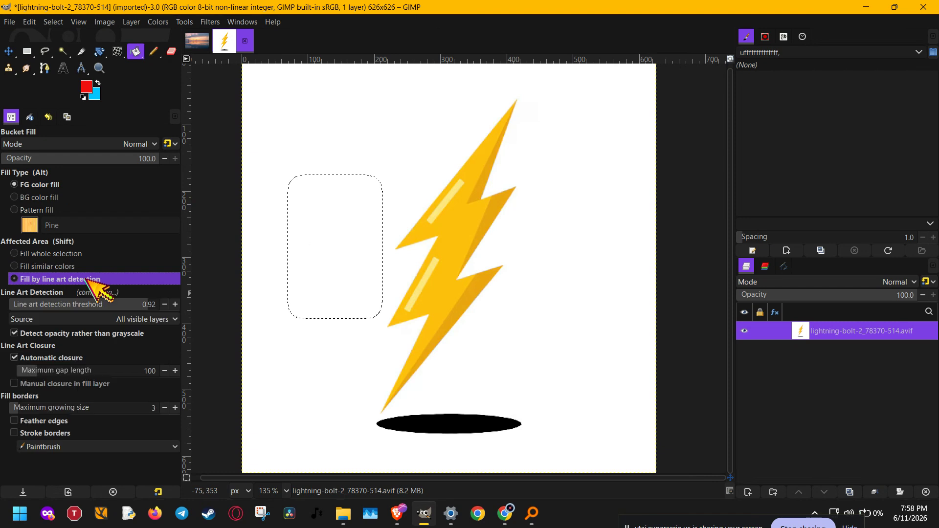
left_click(100, 255)
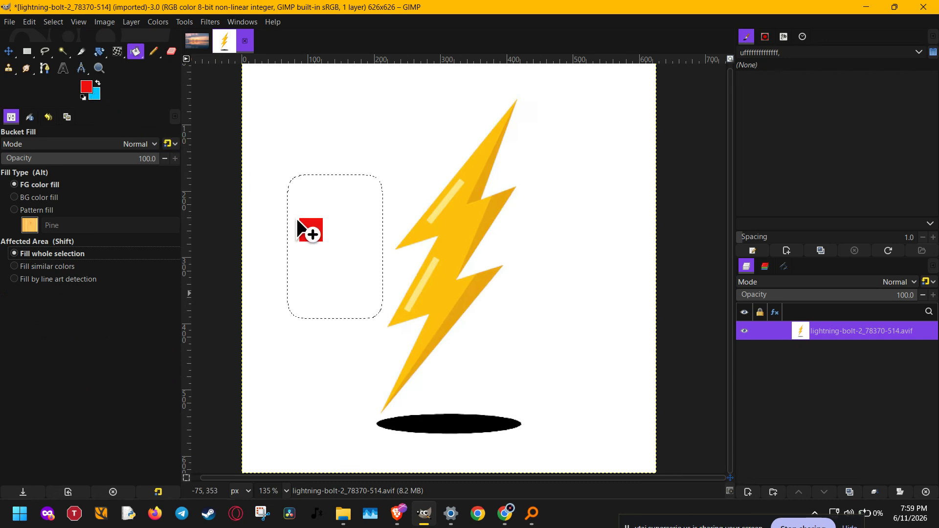
left_click(331, 238)
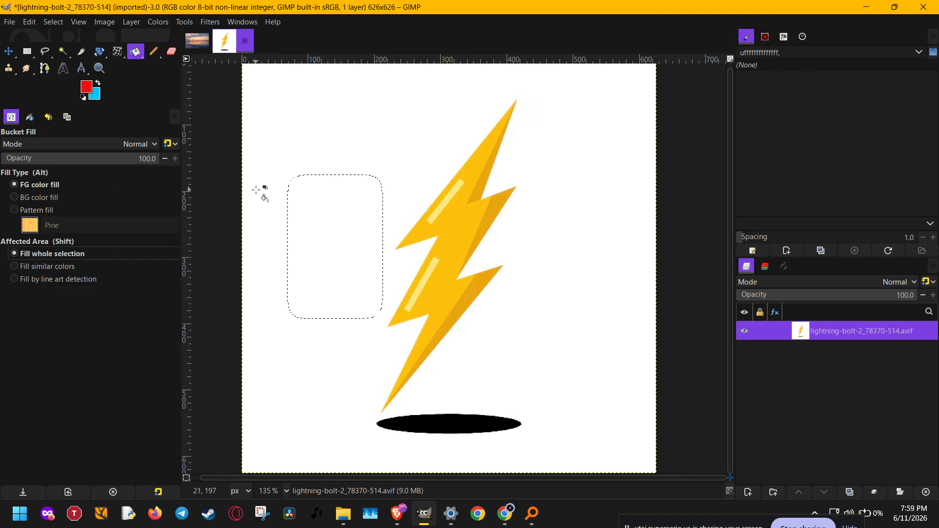
Step: Make an elliptical selection of about 122 × 130 px in the white area to the bolt's lower left, and return to Bucket Fill
key("e")
left_click_drag(299, 119, 509, 273)
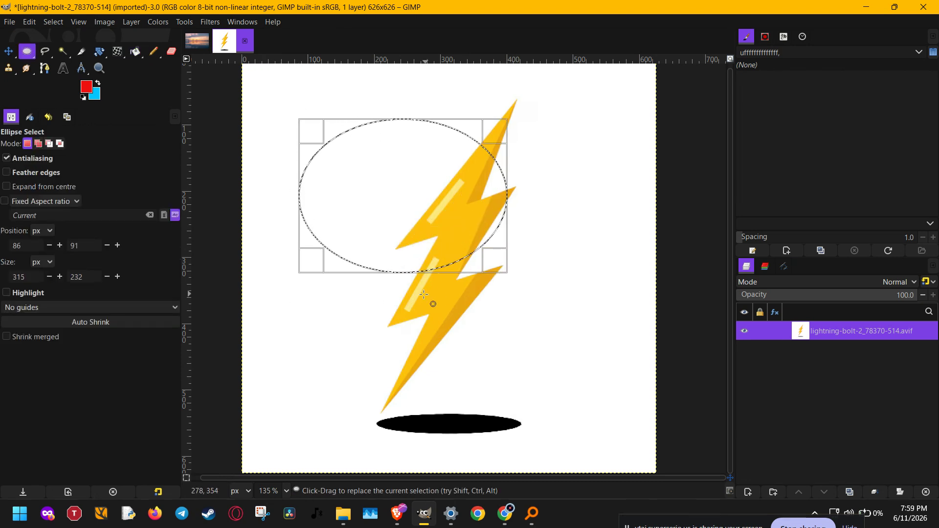
left_click_drag(271, 298, 351, 384)
key("shift+b")
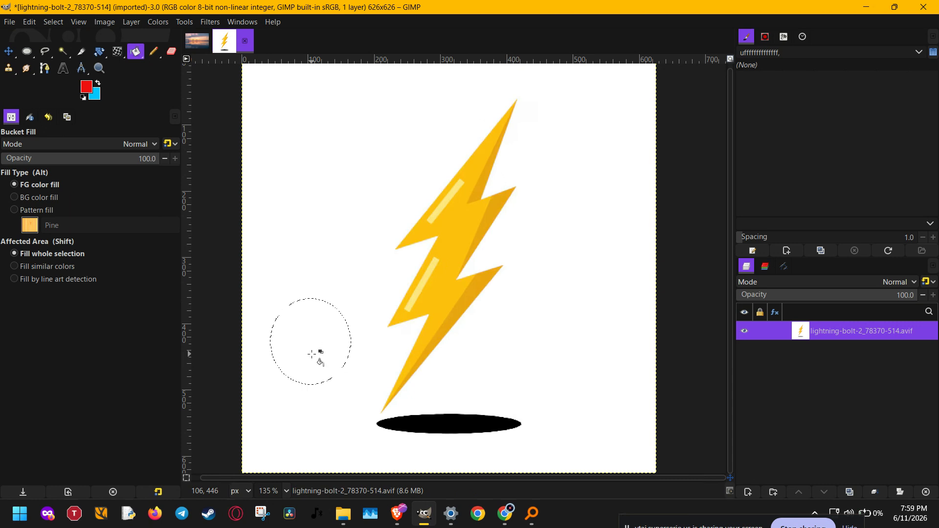
Step: Set Bucket Fill's affected area to Fill similar colors with a threshold of 30.3
left_click(44, 266)
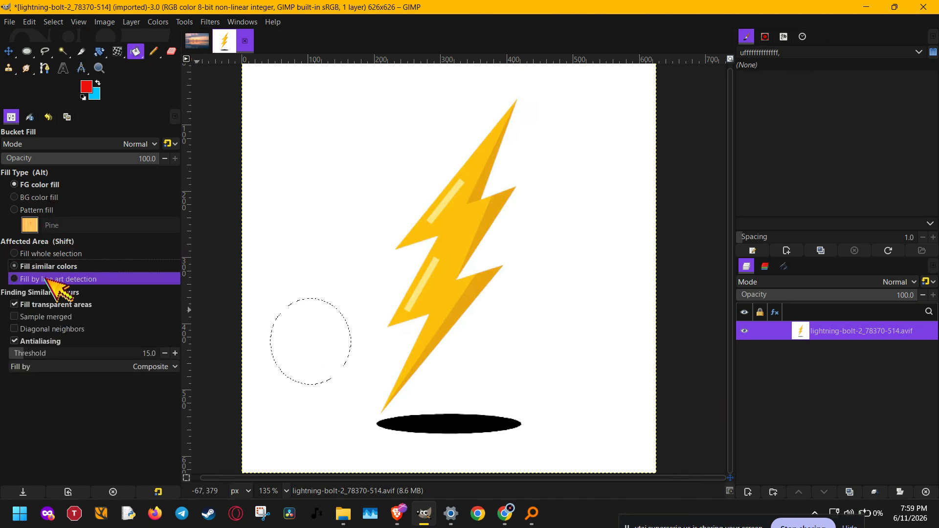
left_click(73, 257)
left_click(78, 278)
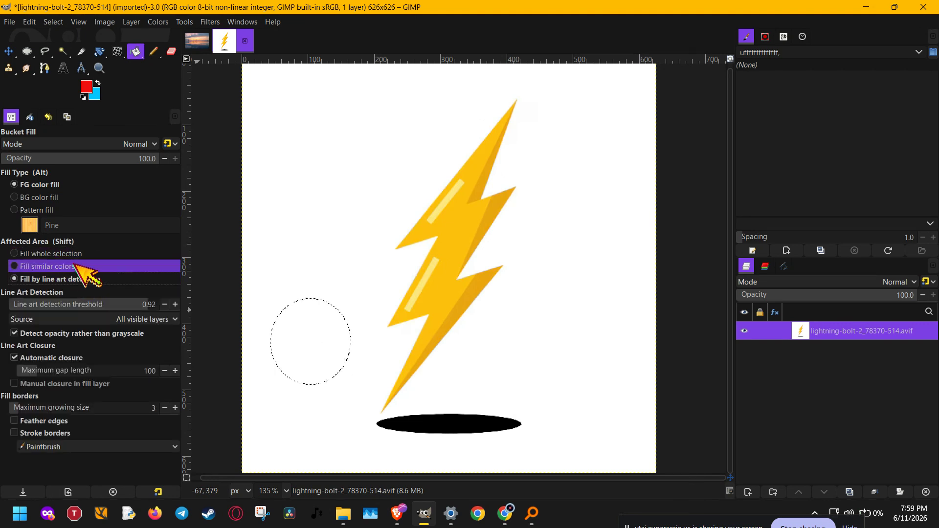
left_click(76, 265)
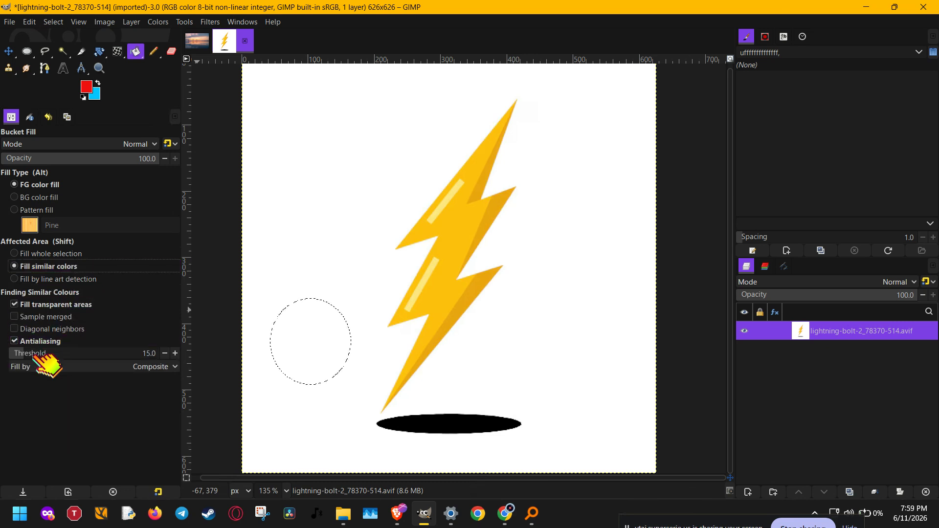
mouse_move(40, 354)
left_mouse_down()
mouse_move(75, 356)
mouse_move(29, 361)
left_mouse_up()
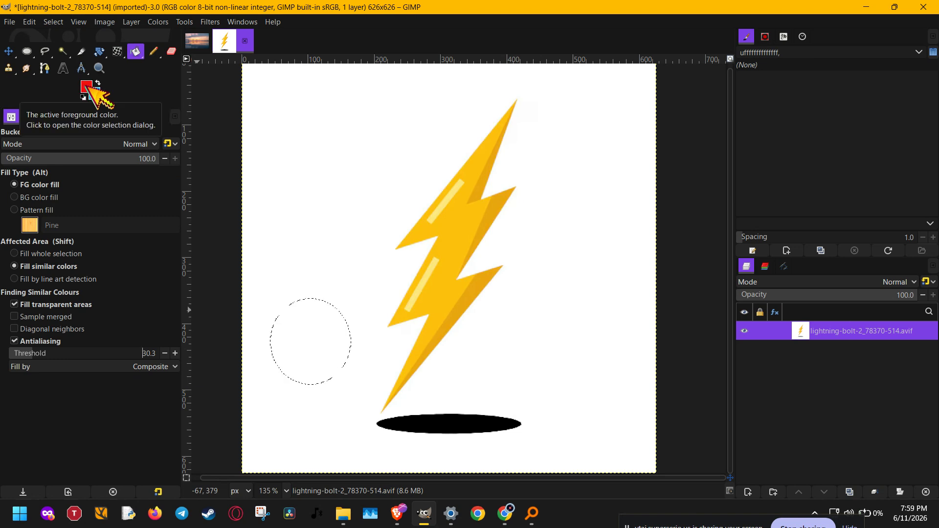
Step: Fill the small elliptical selection beside the bolt with the red foreground colour, and undo the fill
left_click_drag(88, 86, 423, 275)
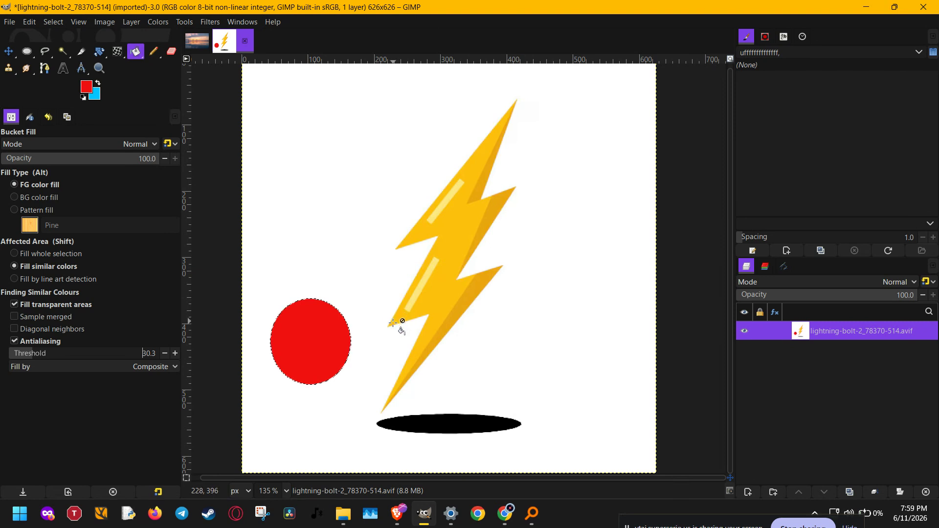
key("ctrl+z")
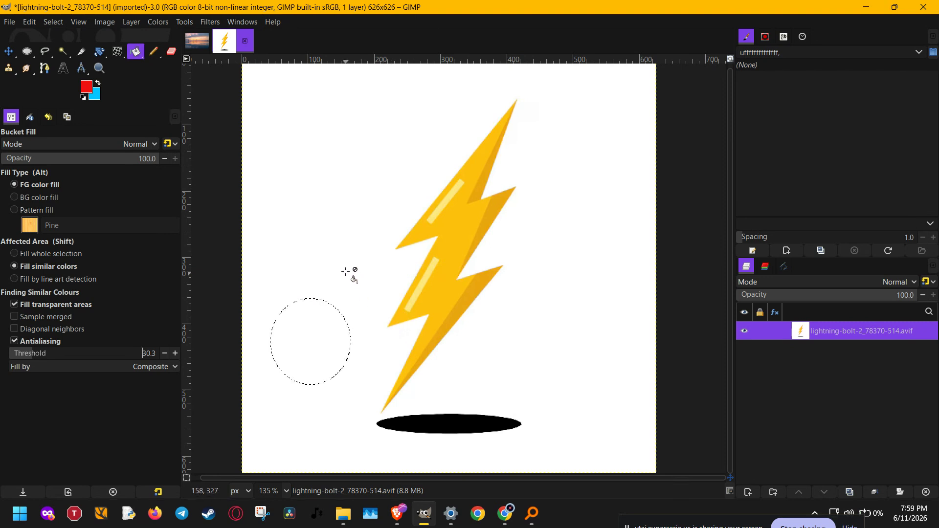
Step: Select a large circle across the middle of the bolt and fill the white areas inside it with red
key("e")
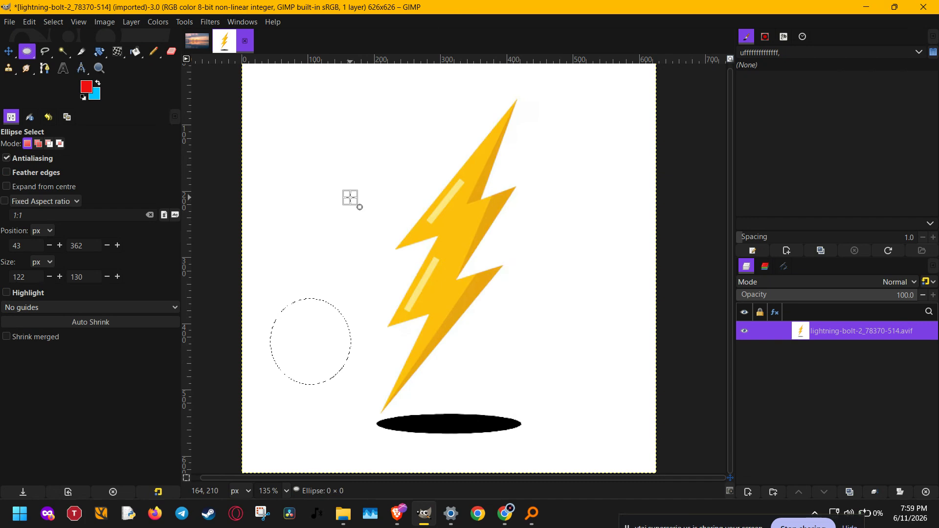
left_click_drag(350, 198, 489, 340)
key("shift+b")
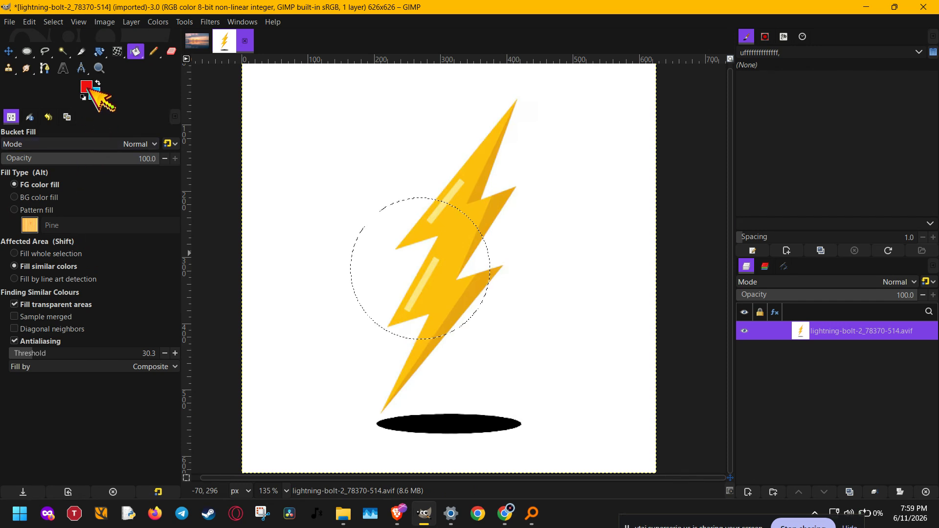
left_click(374, 261)
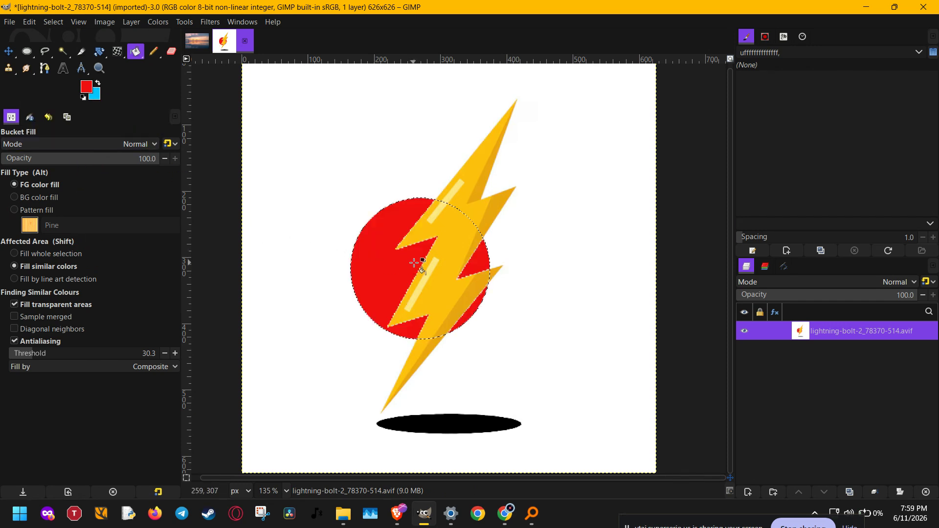
Step: Try filling the yellow bolt area inside the circle with red instead, and undo that fill
key("ctrl")
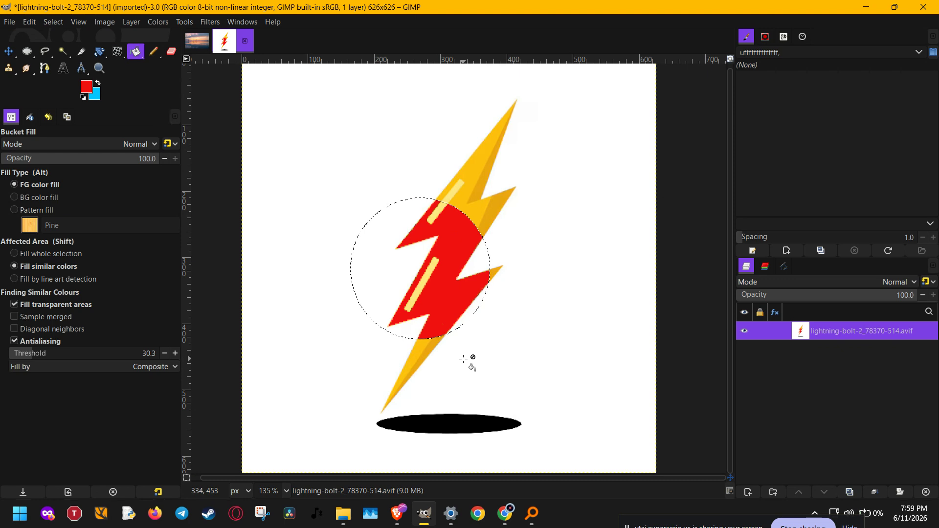
key("ctrl+z")
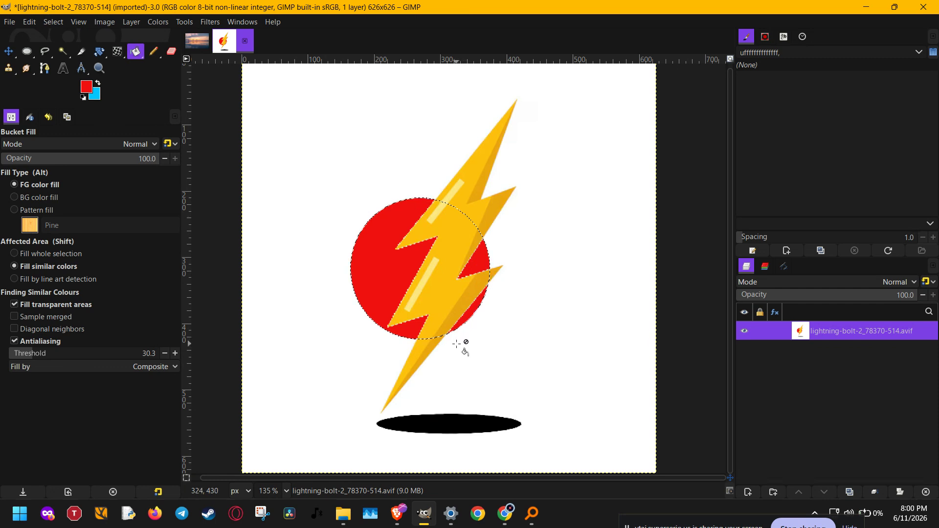
Step: Set the Bucket Fill threshold to 90.8, try filling the bolt inside the circle with red, and undo both red fills
left_click(66, 355)
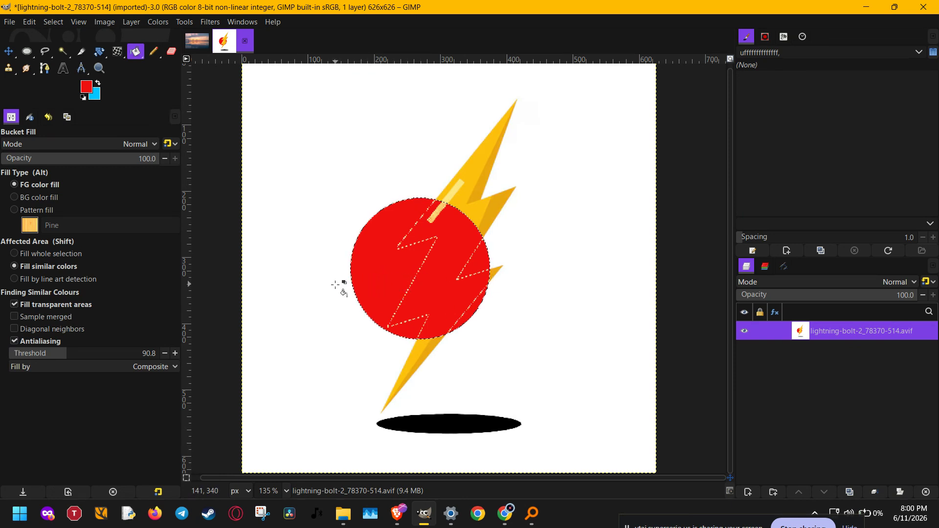
key("ctrl+z")
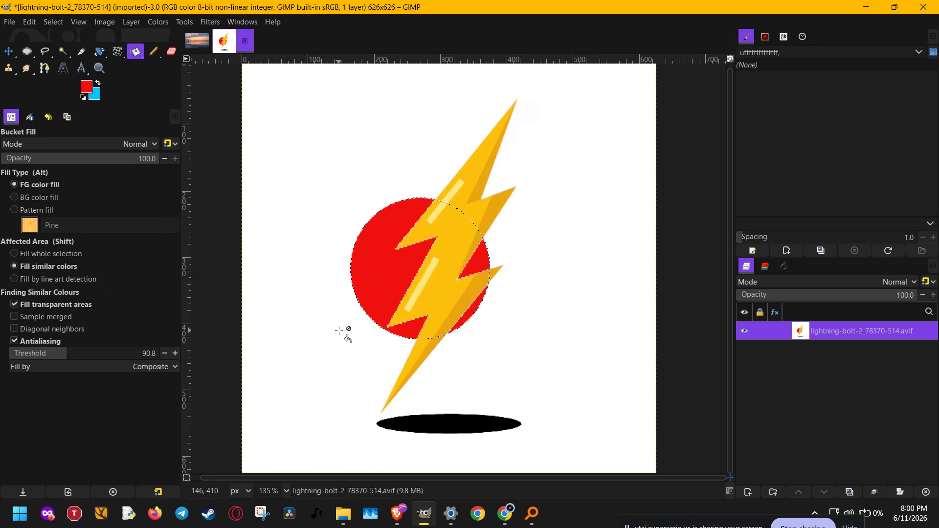
key("ctrl")
key("ctrl+z")
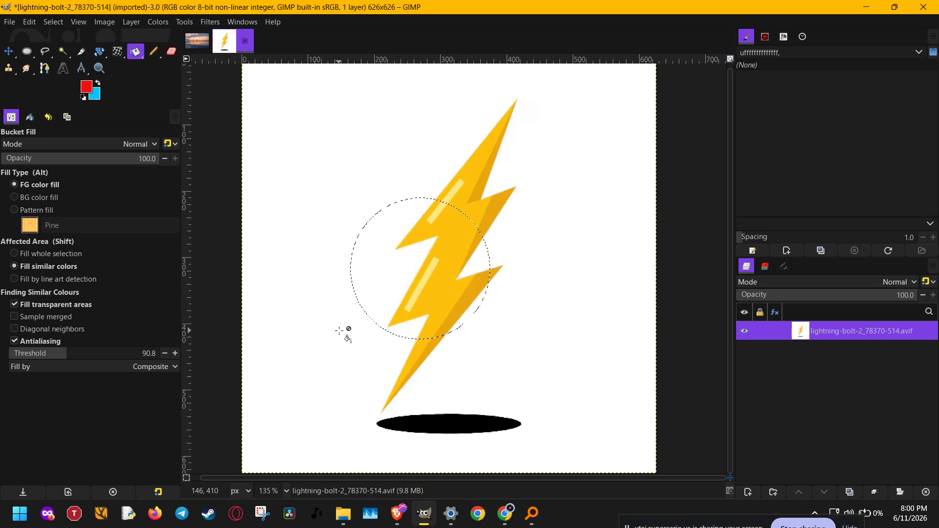
Step: Clear the circular selection, try filling the white background around the bolt with red, and undo that fill
key("ctrl+shift+a")
left_click(376, 292)
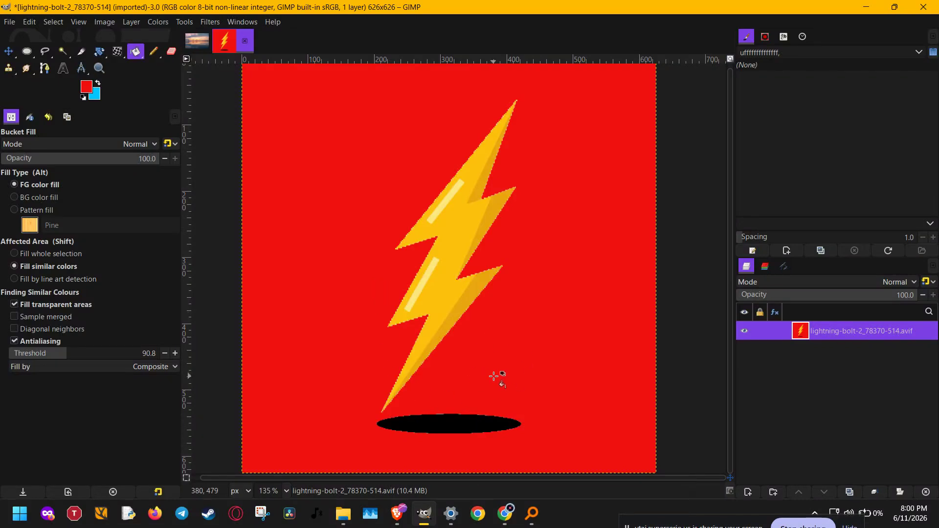
scroll(514, 373, "down", 1)
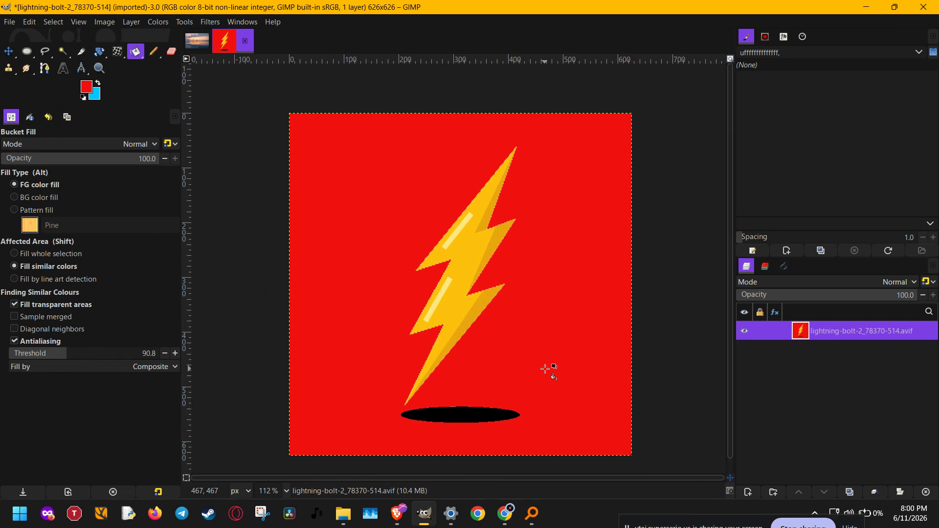
key("ctrl+z")
Step: Try filling a feathered rectangular selection of about 356 by 352 px over the bolt with the red foreground colour, and undo the fill
key("r")
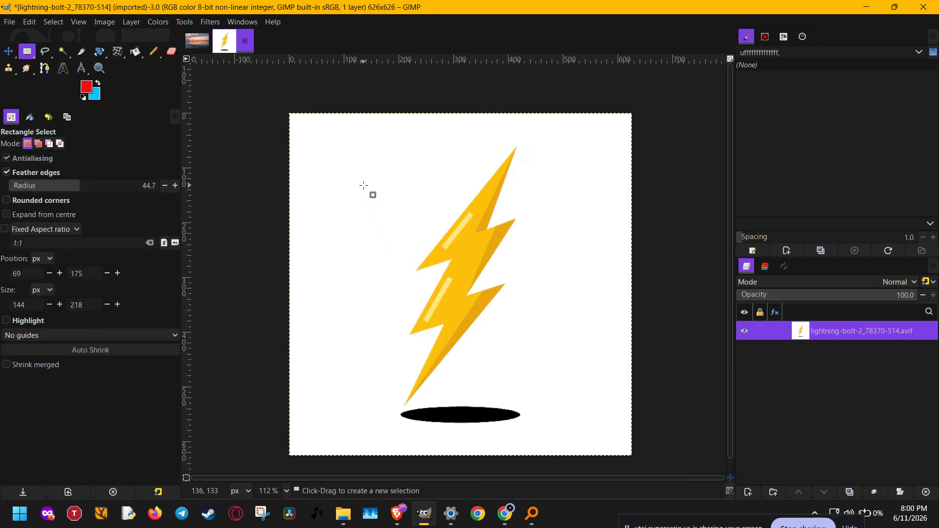
left_click_drag(364, 185, 553, 370)
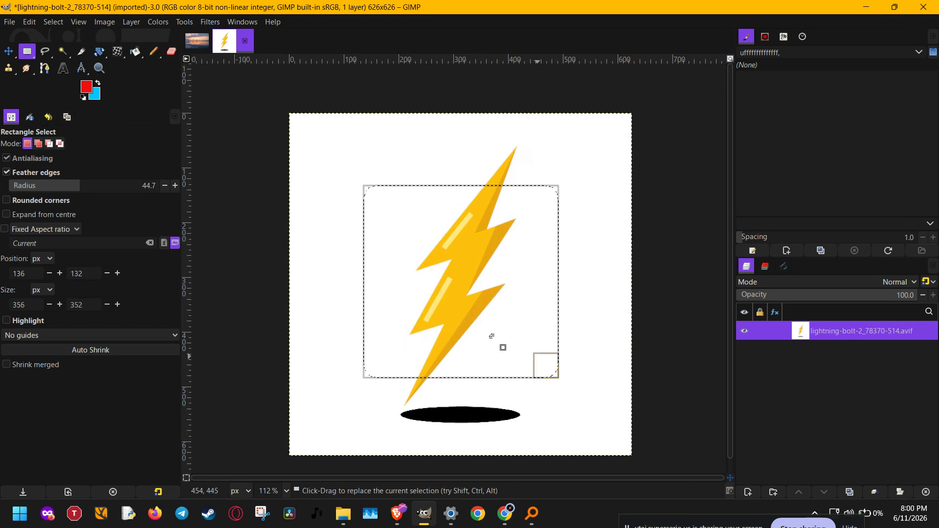
left_click_drag(84, 90, 386, 260)
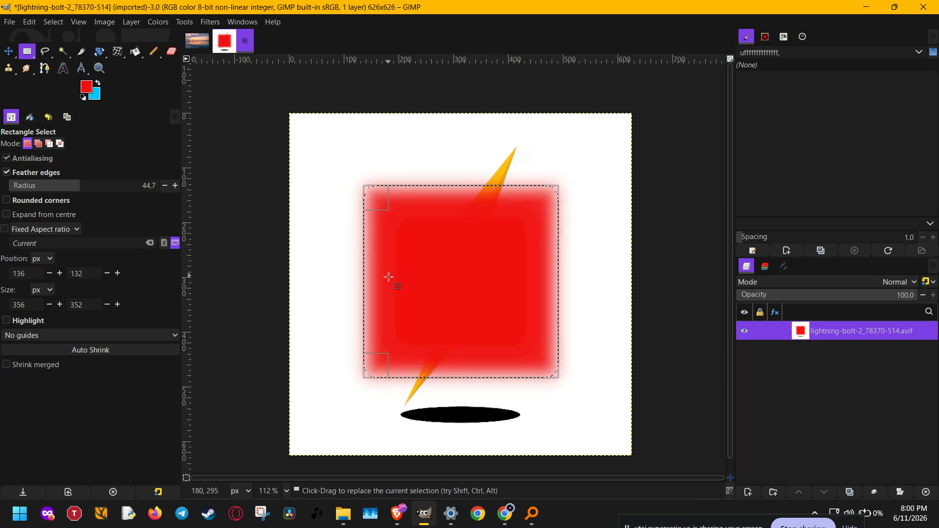
key("ctrl+z")
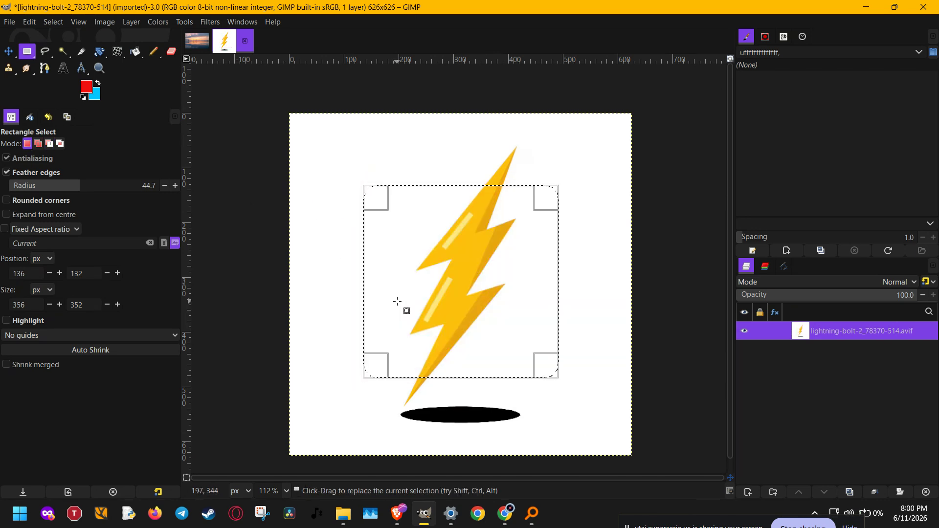
Step: Make an elliptical selection without feathering, about 355 by 342 px, across the middle of the bolt
key("e")
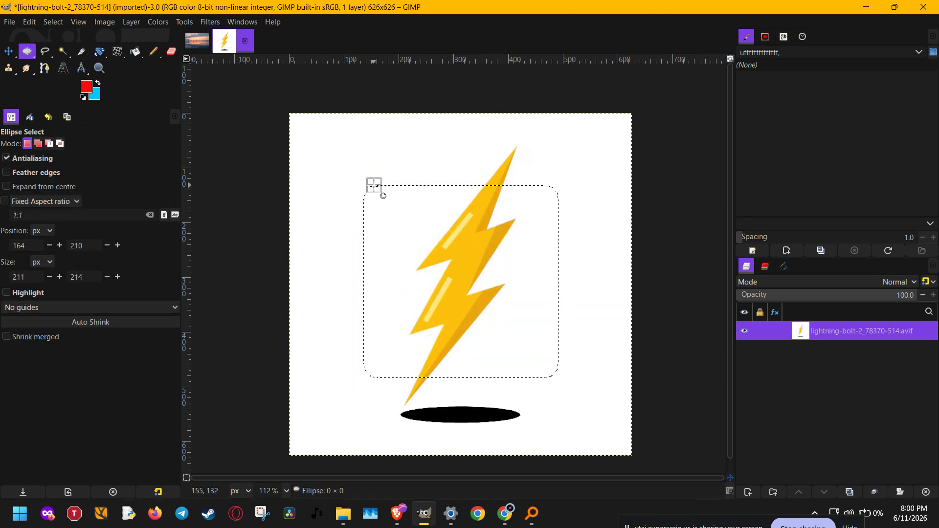
left_click_drag(375, 186, 576, 380)
left_click(175, 215)
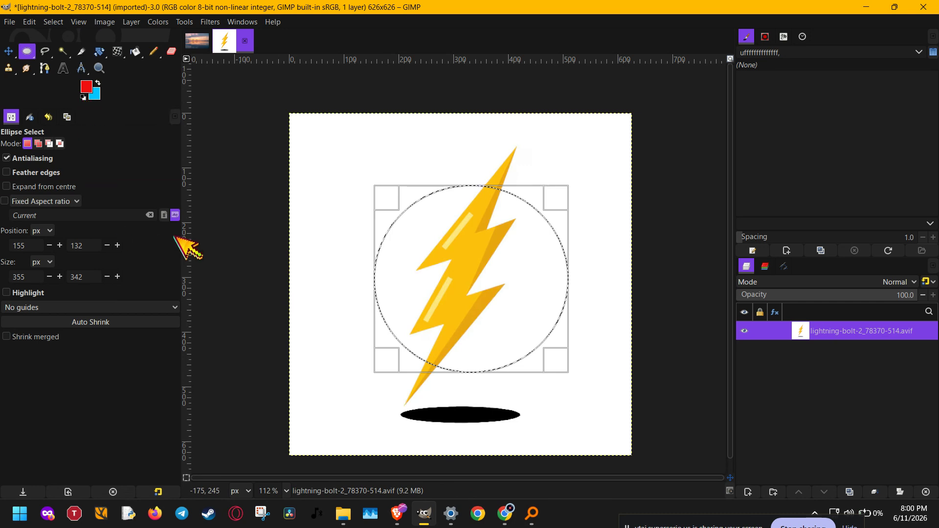
Step: Bucket-fill the white areas inside the elliptical selection with the red foreground colour and clear the selection
key("shift+b")
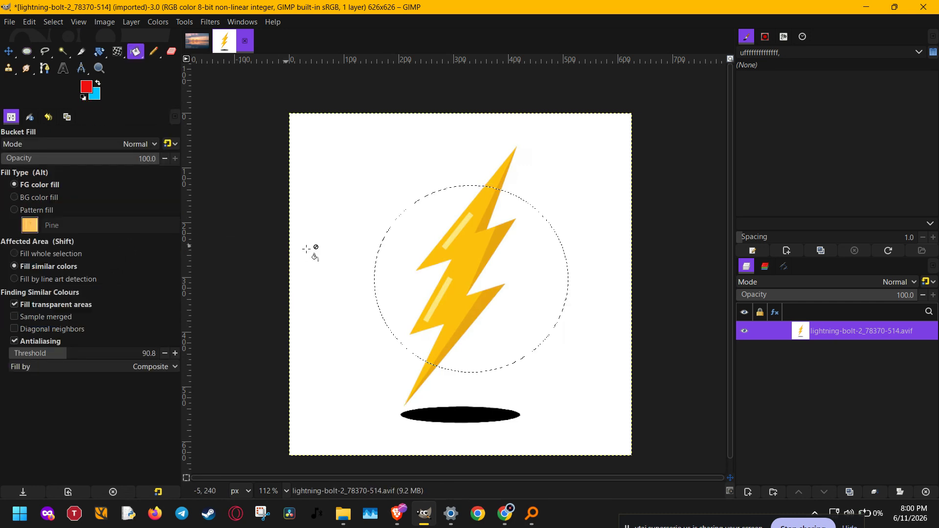
left_click(414, 244)
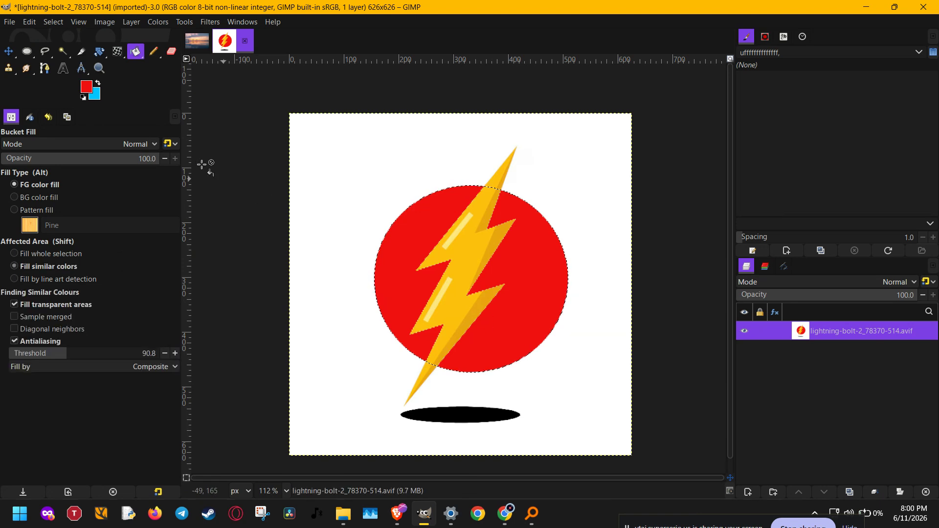
key("ctrl+shift+a")
left_click(802, 525)
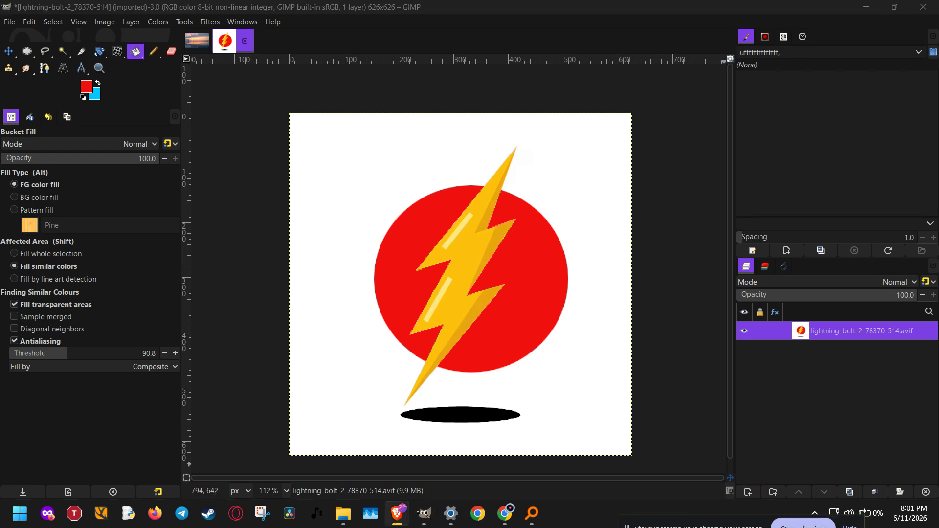